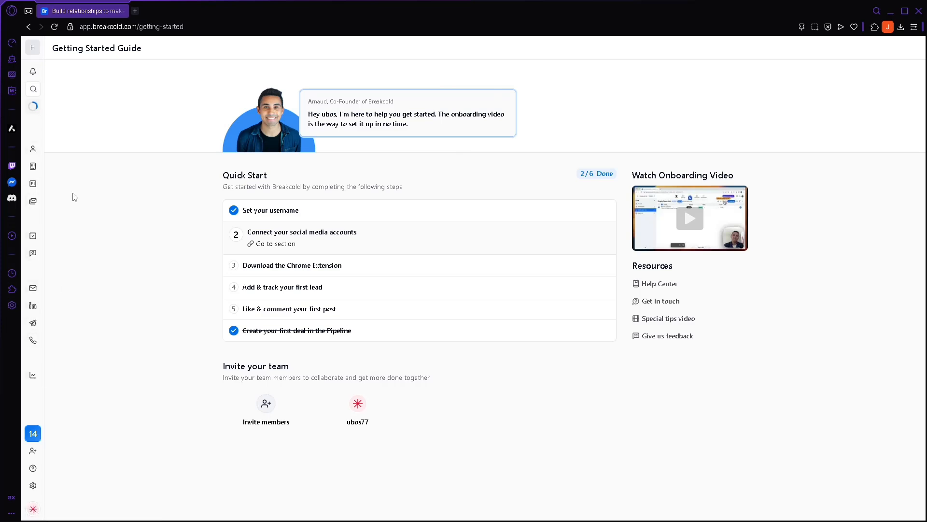
Step: Look through the All, System, Note and Task notifications, and check the navigation options offered by the global search
{"action": "left_click", "coordinate": [33, 73]}
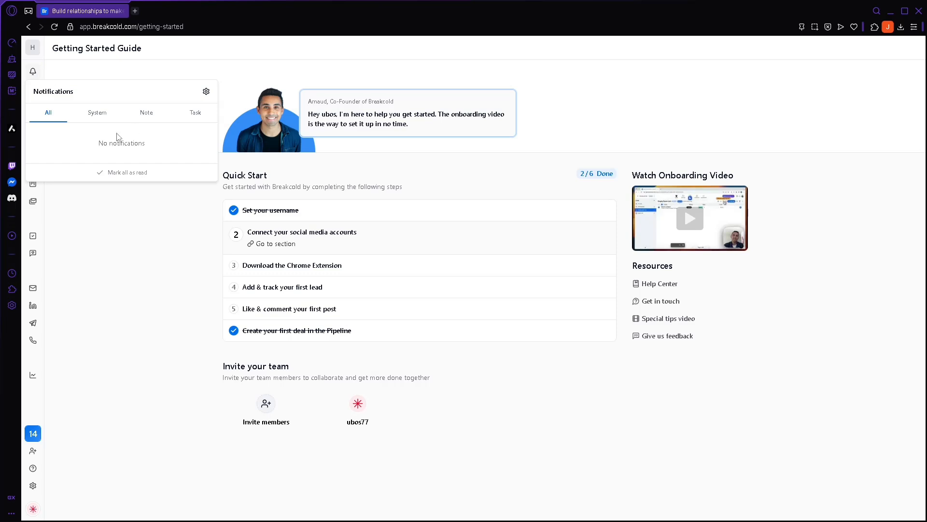
{"action": "left_click", "coordinate": [101, 116]}
{"action": "left_click", "coordinate": [52, 116]}
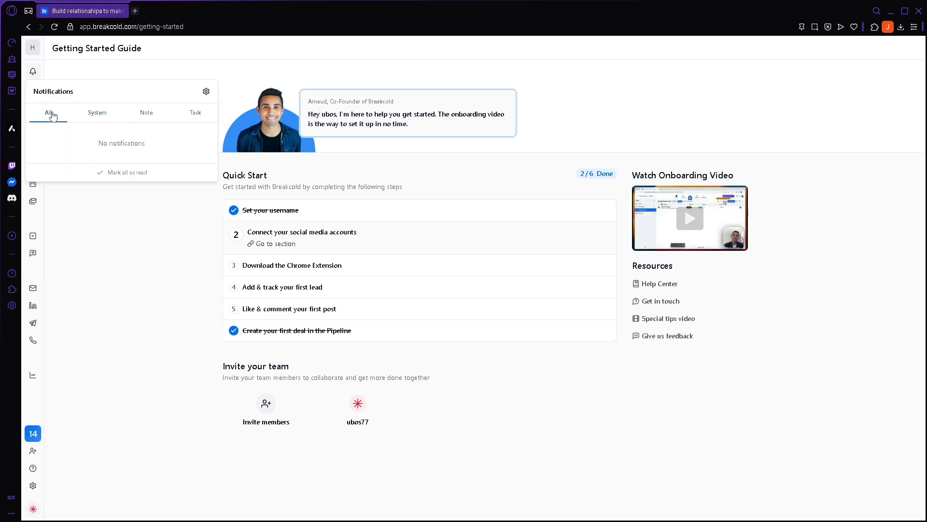
{"action": "left_click", "coordinate": [95, 117]}
{"action": "left_click", "coordinate": [150, 117]}
{"action": "left_click", "coordinate": [196, 116]}
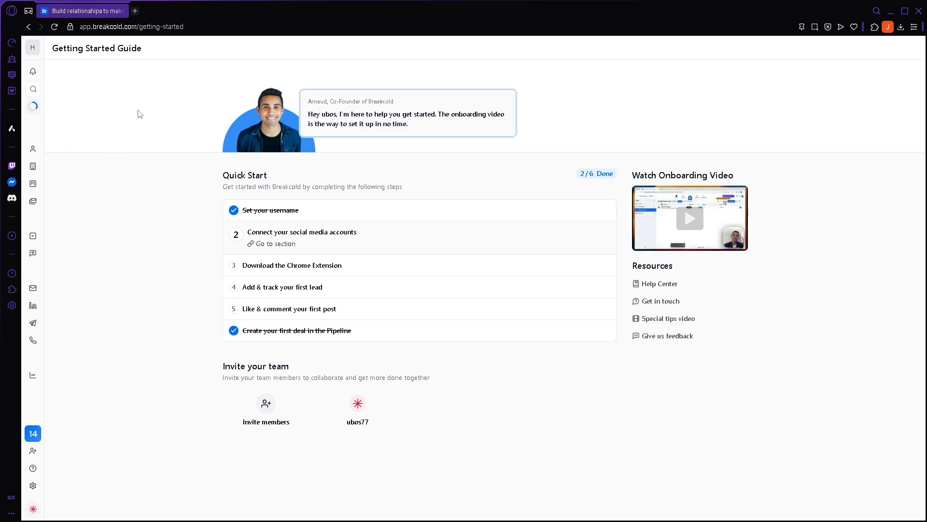
{"action": "left_click", "coordinate": [33, 88]}
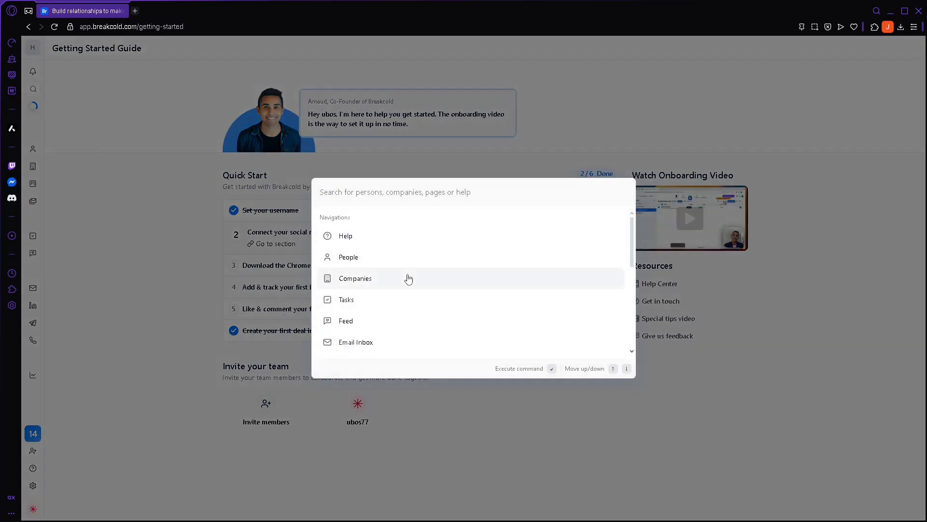
{"action": "left_click", "coordinate": [192, 212]}
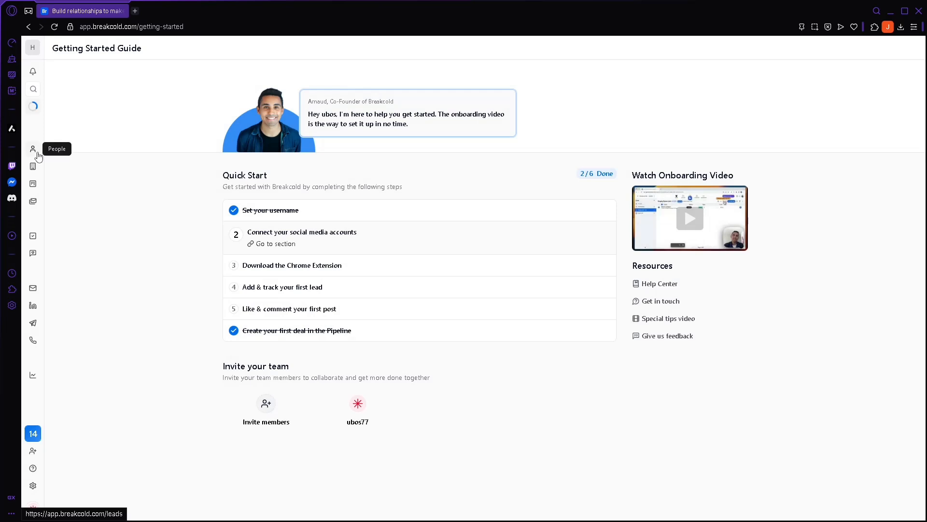
Step: Open the People page and look over the full list of leads
{"action": "left_click", "coordinate": [33, 149]}
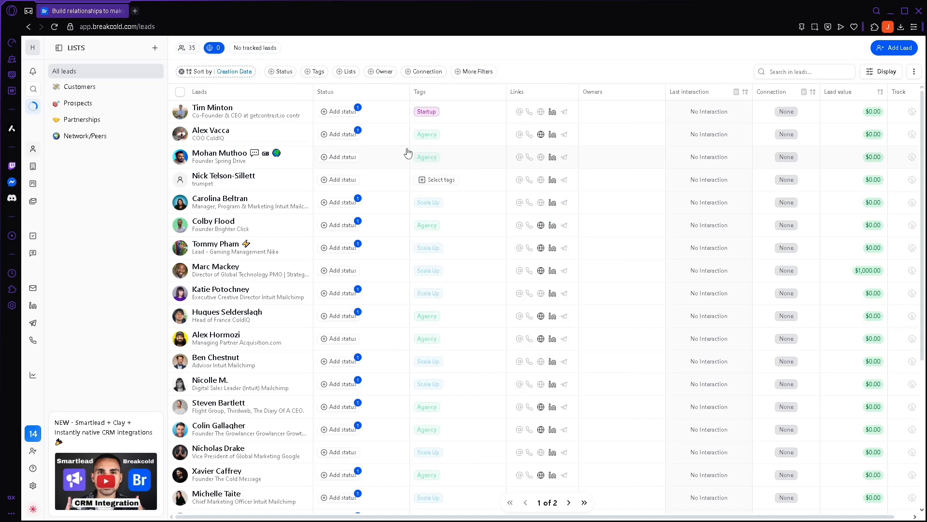
{"action": "scroll", "coordinate": [297, 145], "scroll_direction": "down", "scroll_amount": 3}
{"action": "scroll", "coordinate": [297, 146], "scroll_direction": "up", "scroll_amount": 3}
{"action": "scroll", "coordinate": [287, 233], "scroll_direction": "down", "scroll_amount": 2}
{"action": "scroll", "coordinate": [256, 203], "scroll_direction": "up", "scroll_amount": 2}
Step: View the leads in the Customers, Prospects, Partnerships and Network/Peers lists one after another
{"action": "left_click", "coordinate": [82, 86]}
{"action": "left_click", "coordinate": [96, 103]}
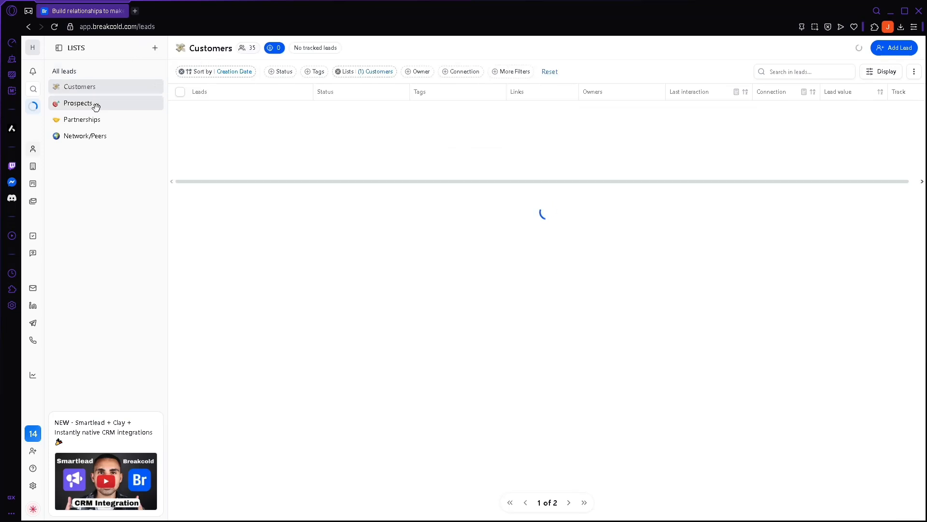
{"action": "left_click", "coordinate": [104, 91]}
{"action": "left_click", "coordinate": [101, 104]}
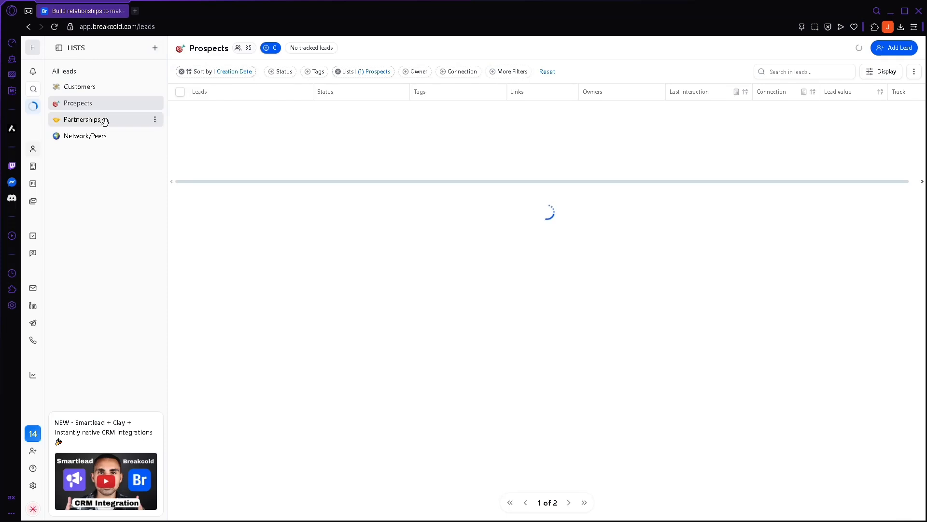
{"action": "left_click", "coordinate": [105, 121]}
{"action": "left_click", "coordinate": [107, 138]}
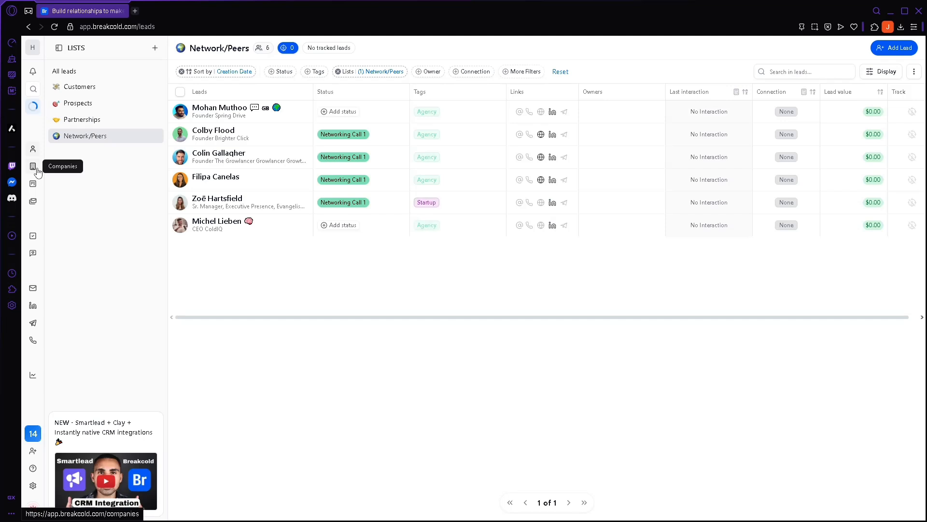
Step: View the companies and the pipeline board for the Network/Peers list
{"action": "left_click", "coordinate": [38, 170]}
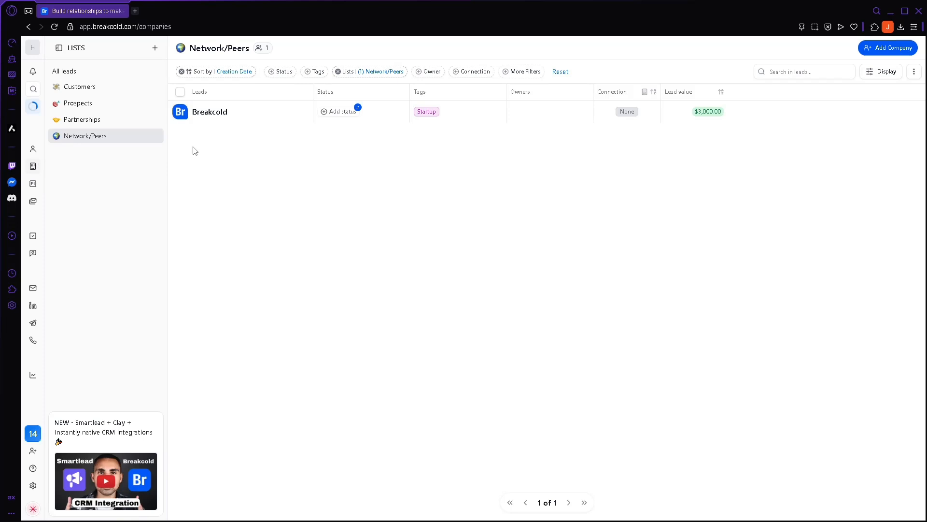
{"action": "left_click", "coordinate": [35, 173]}
{"action": "left_click", "coordinate": [35, 186]}
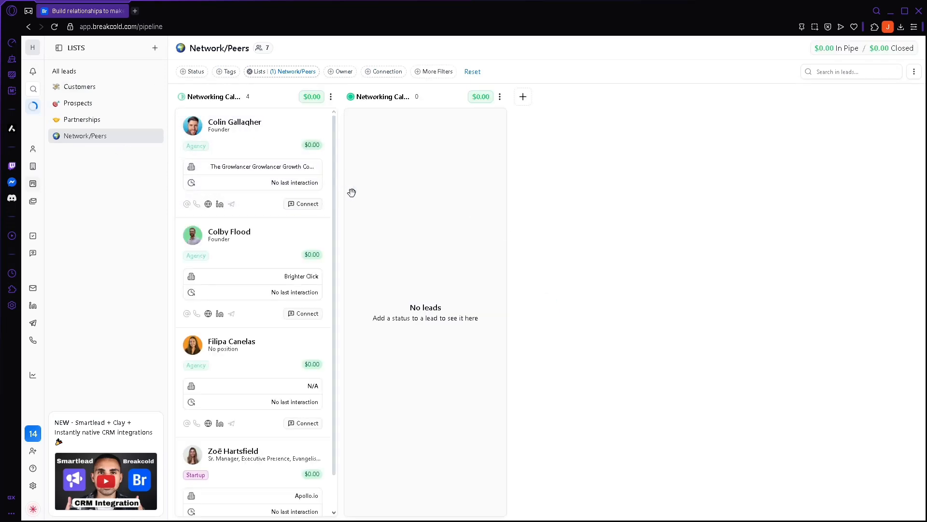
Step: Open the Campaigns overview and examine the email sent, bounce rate, open rate and reply rate metrics
{"action": "left_click", "coordinate": [33, 201]}
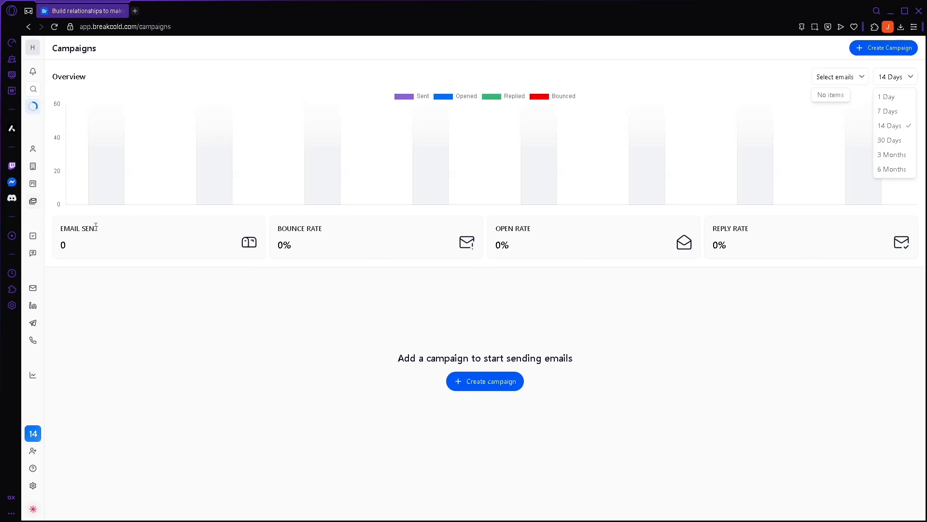
{"action": "left_click_drag", "start_coordinate": [99, 228], "coordinate": [59, 229]}
{"action": "left_click_drag", "start_coordinate": [324, 228], "coordinate": [272, 231]}
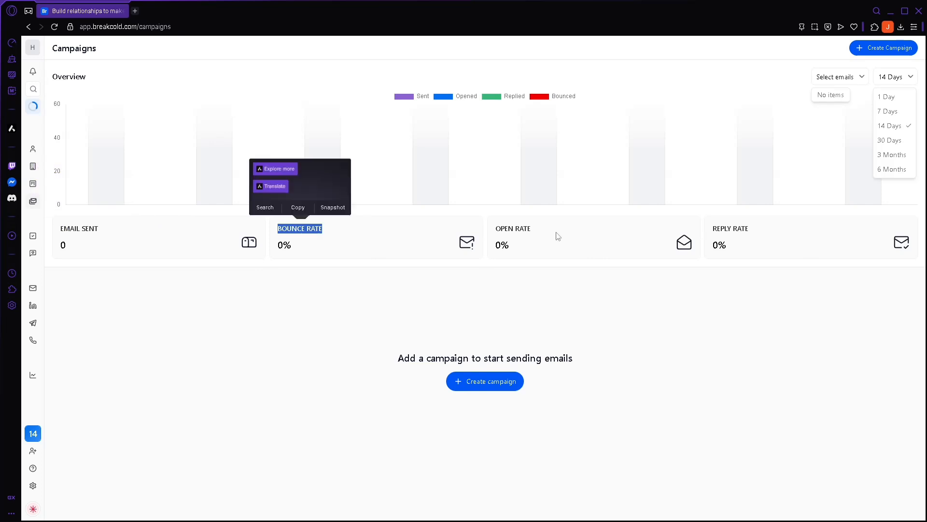
{"action": "left_click_drag", "start_coordinate": [529, 230], "coordinate": [493, 231]}
{"action": "left_click_drag", "start_coordinate": [760, 230], "coordinate": [499, 244]}
{"action": "left_click", "coordinate": [264, 224]}
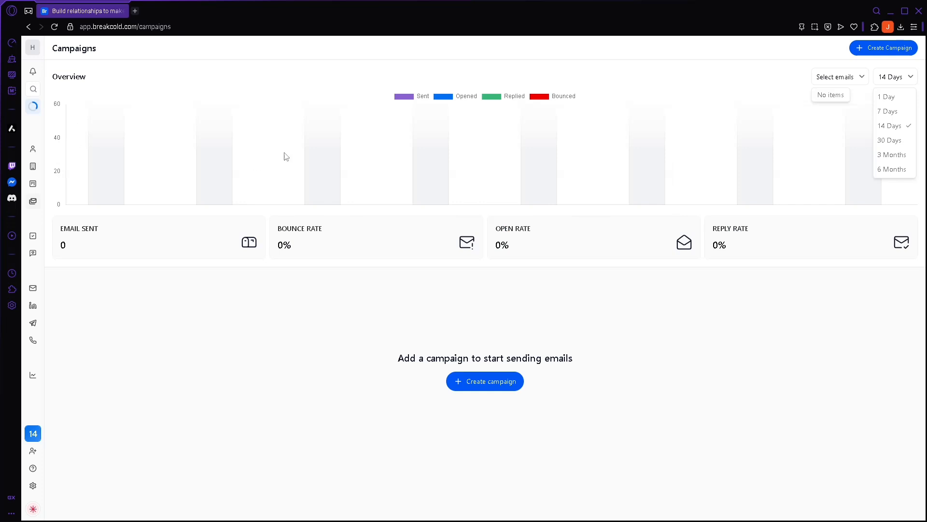
Step: Open the Tasks page, show tasks for all leads, and view the completed tasks
{"action": "left_click", "coordinate": [32, 237]}
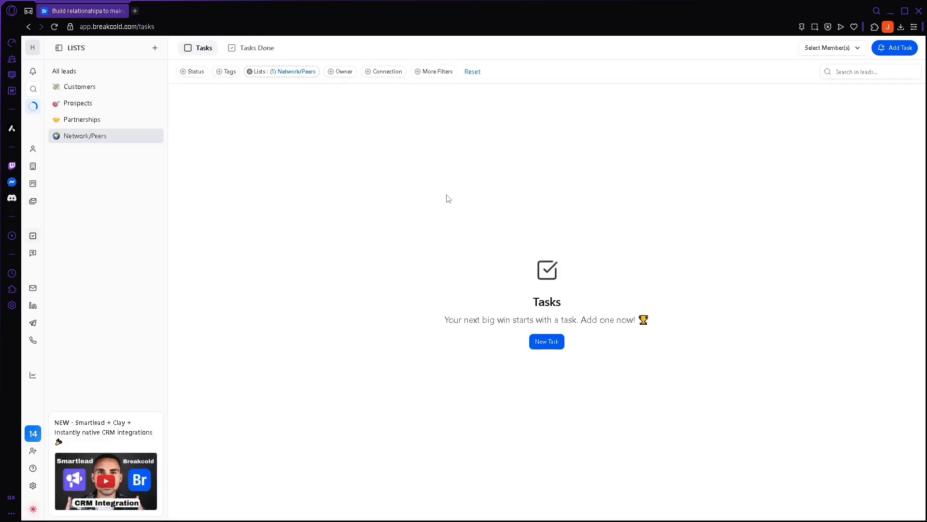
{"action": "left_click", "coordinate": [94, 81]}
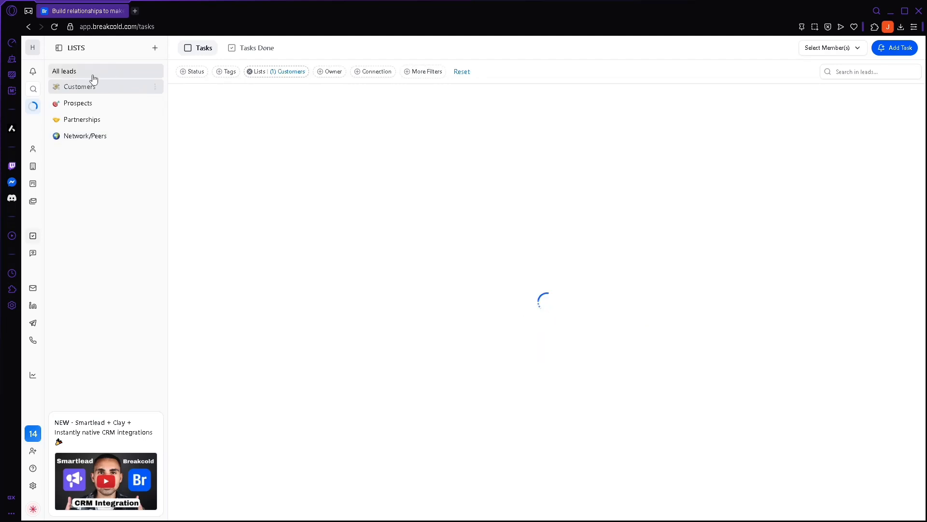
{"action": "left_click", "coordinate": [94, 83]}
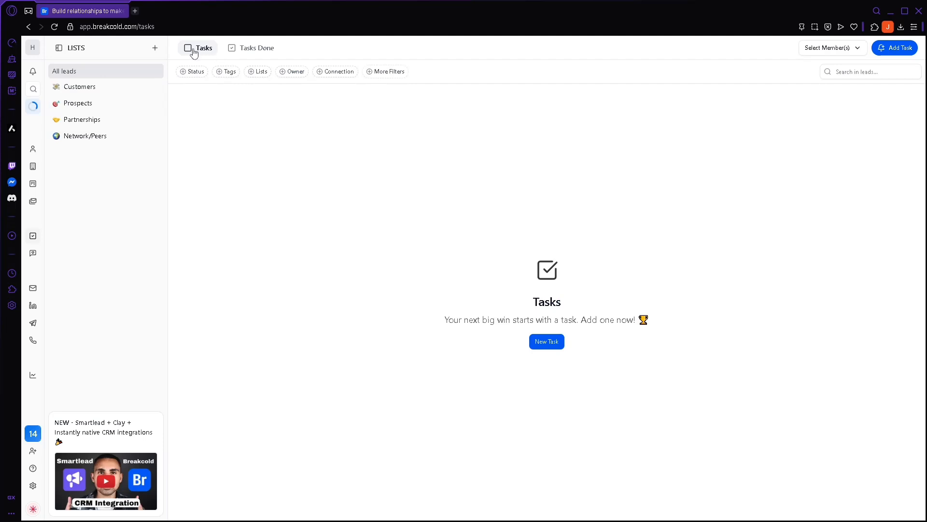
{"action": "left_click", "coordinate": [236, 50]}
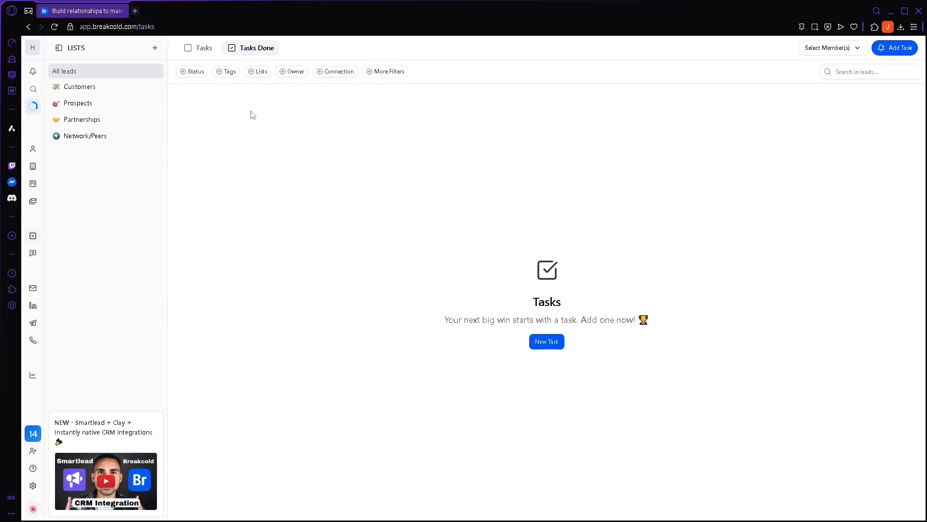
Step: Open the Email inbox and read the introduction about connecting email accounts
{"action": "left_click", "coordinate": [43, 176]}
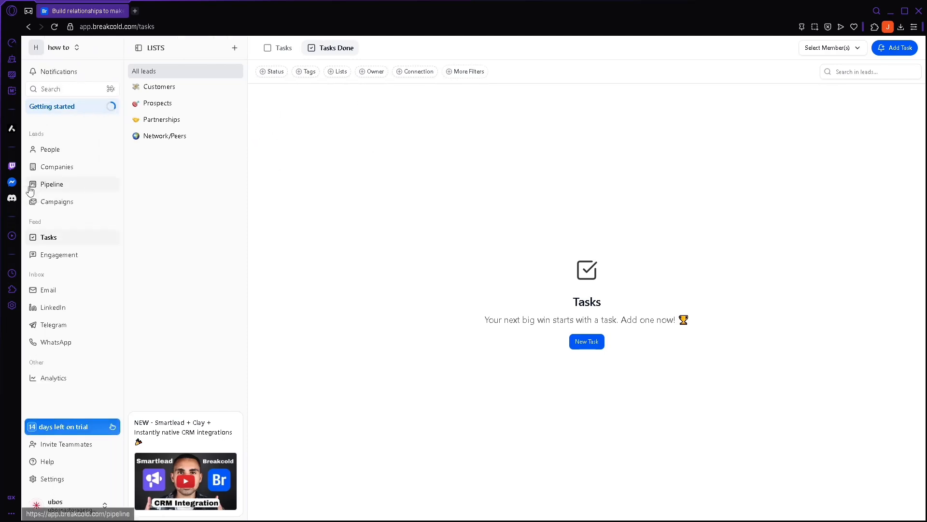
{"action": "left_click", "coordinate": [85, 306]}
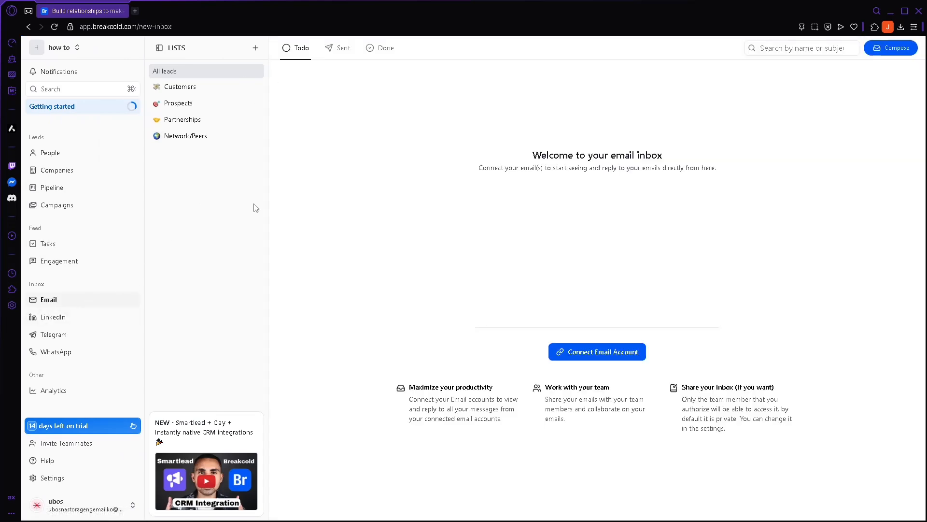
{"action": "left_click_drag", "start_coordinate": [482, 168], "coordinate": [713, 167]}
{"action": "left_click", "coordinate": [516, 180]}
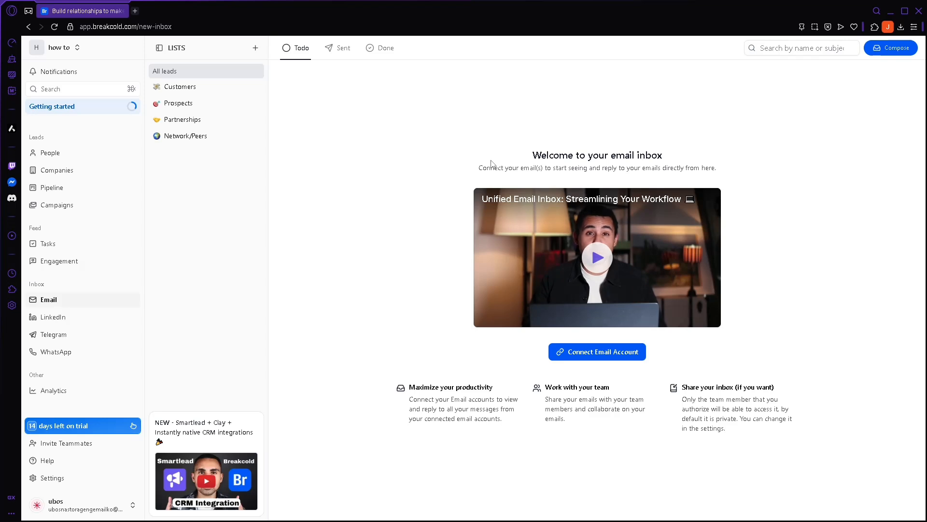
Step: View the LinkedIn, Telegram and WhatsApp inbox pages in turn
{"action": "left_click", "coordinate": [68, 318]}
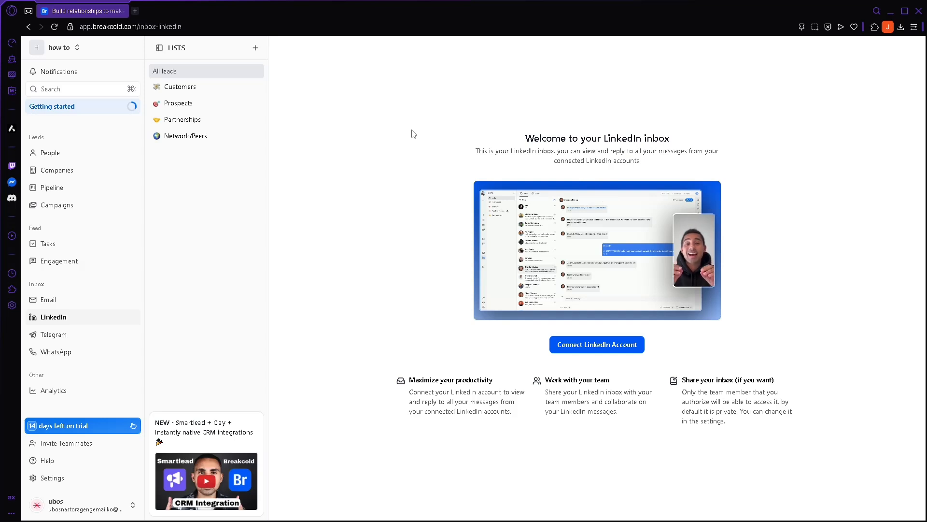
{"action": "left_click", "coordinate": [96, 333]}
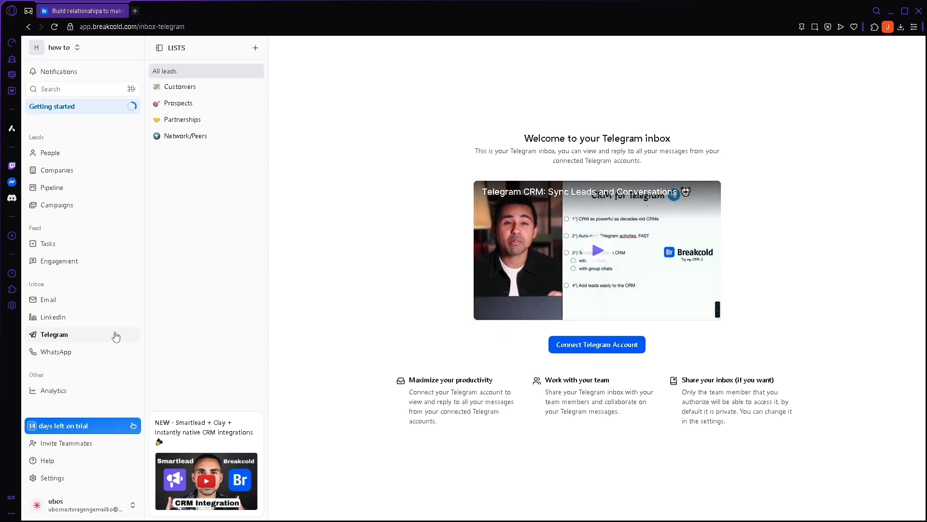
{"action": "left_click", "coordinate": [95, 352]}
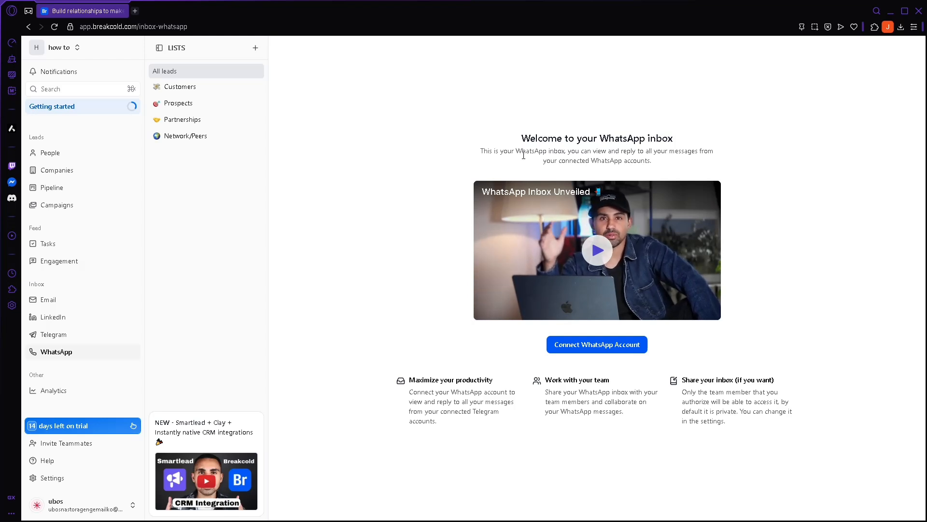
Step: Open Analytics and examine the insight cards from Pipeline vs Closed down to Pipeline Activity
{"action": "left_click", "coordinate": [102, 389]}
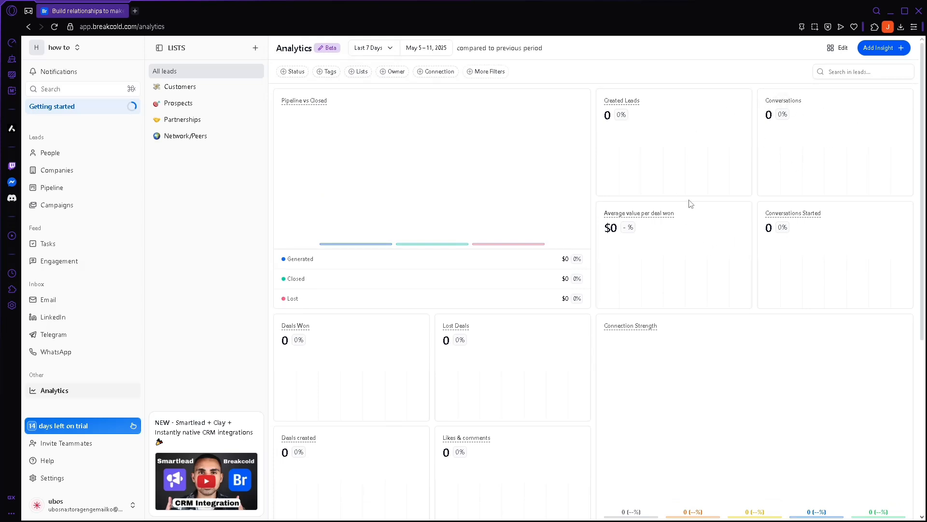
{"action": "scroll", "coordinate": [676, 212], "scroll_direction": "down", "scroll_amount": 3}
{"action": "scroll", "coordinate": [694, 145], "scroll_direction": "up", "scroll_amount": 3}
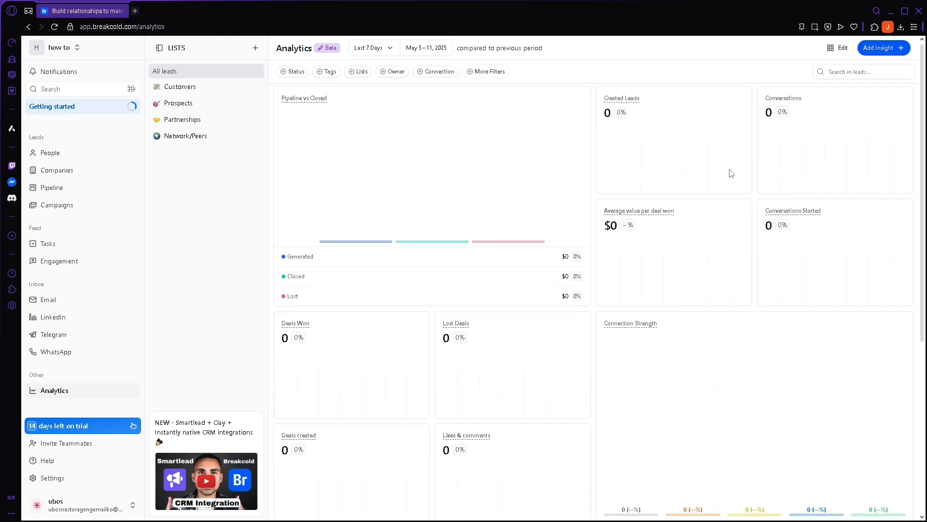
{"action": "scroll", "coordinate": [803, 230], "scroll_direction": "down", "scroll_amount": 3}
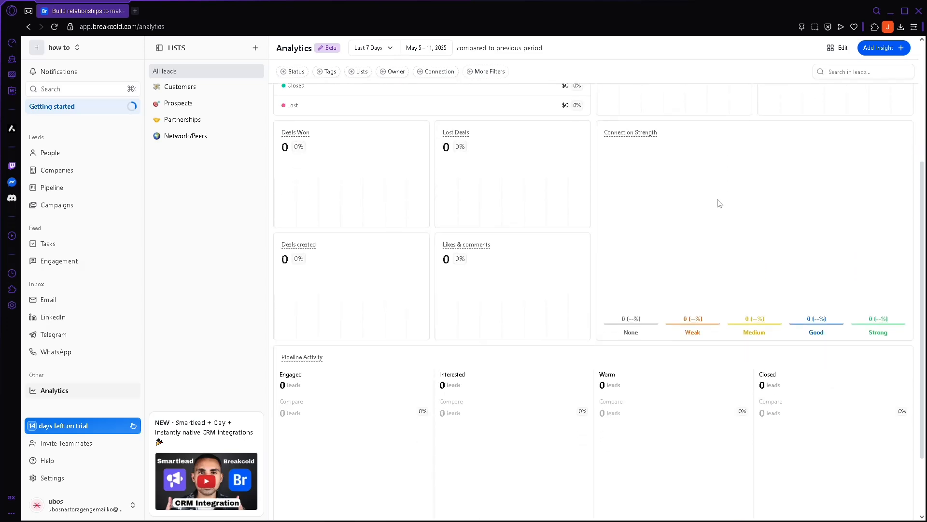
{"action": "scroll", "coordinate": [716, 201], "scroll_direction": "up", "scroll_amount": 3}
{"action": "scroll", "coordinate": [677, 329], "scroll_direction": "down", "scroll_amount": 1}
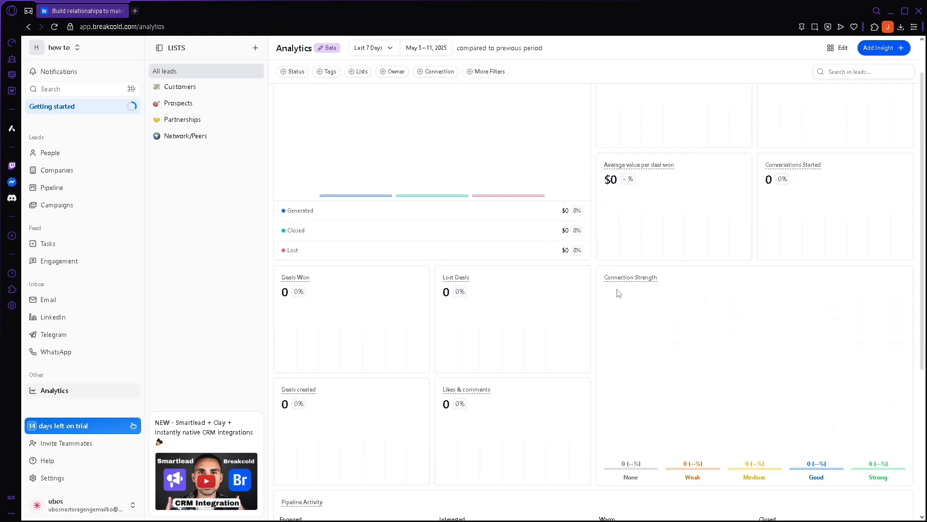
{"action": "scroll", "coordinate": [341, 258], "scroll_direction": "down", "scroll_amount": 1}
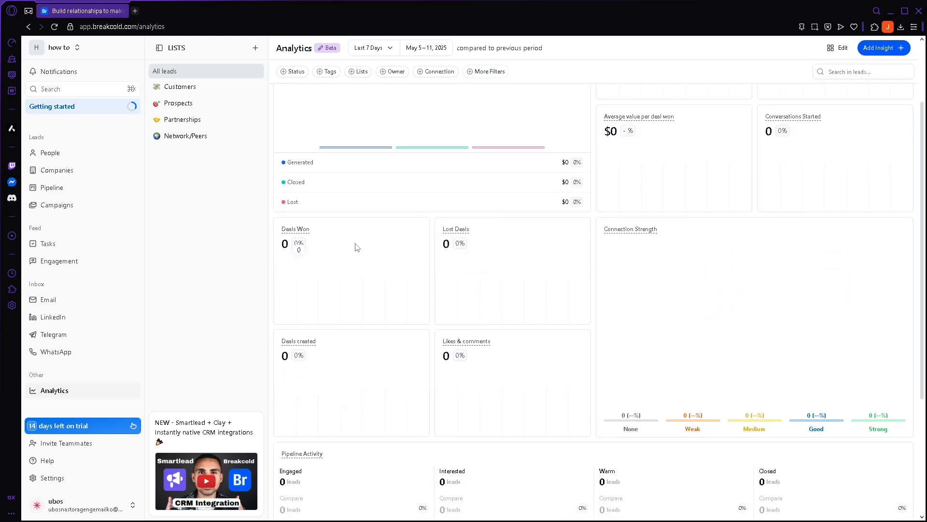
{"action": "scroll", "coordinate": [499, 298], "scroll_direction": "down", "scroll_amount": 5}
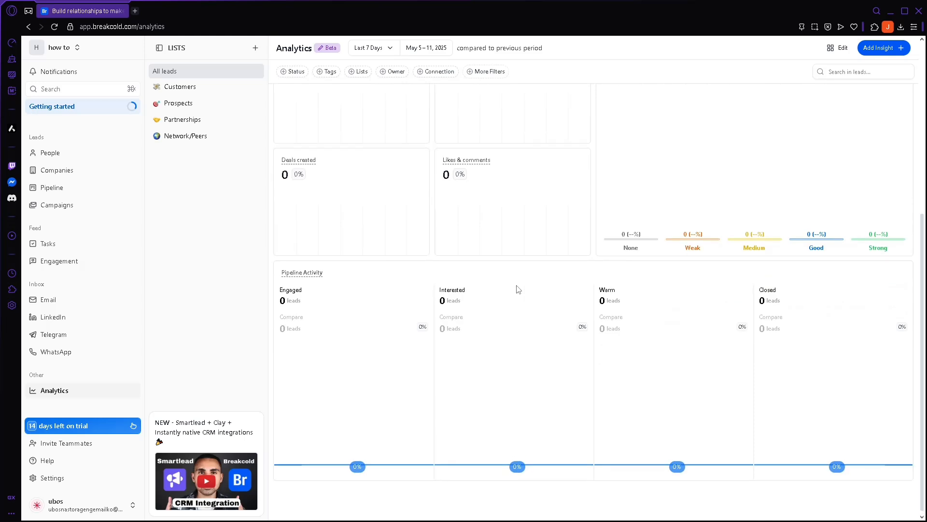
{"action": "scroll", "coordinate": [516, 288], "scroll_direction": "up", "scroll_amount": 7}
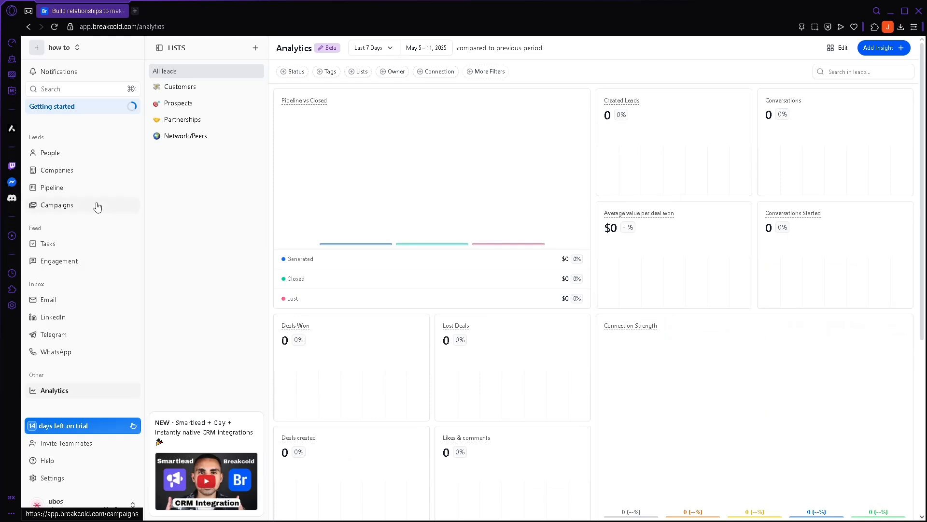
Step: View the Companies page for all leads, with a brief look at the pipeline in between
{"action": "left_click", "coordinate": [94, 173]}
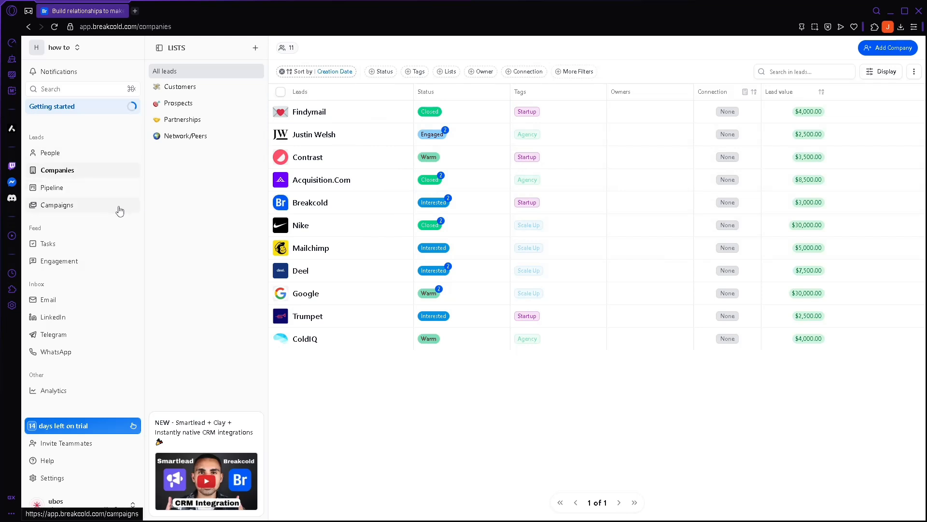
{"action": "left_click", "coordinate": [66, 192]}
{"action": "left_click", "coordinate": [68, 173]}
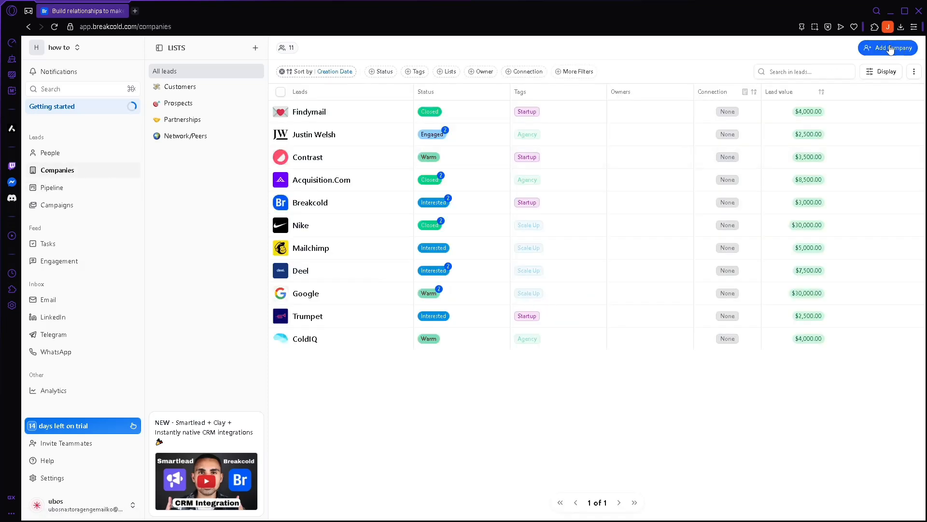
Step: Open the lead pipeline and move the Breakcold card from the Interested stage to the Engaged stage
{"action": "left_click", "coordinate": [115, 190]}
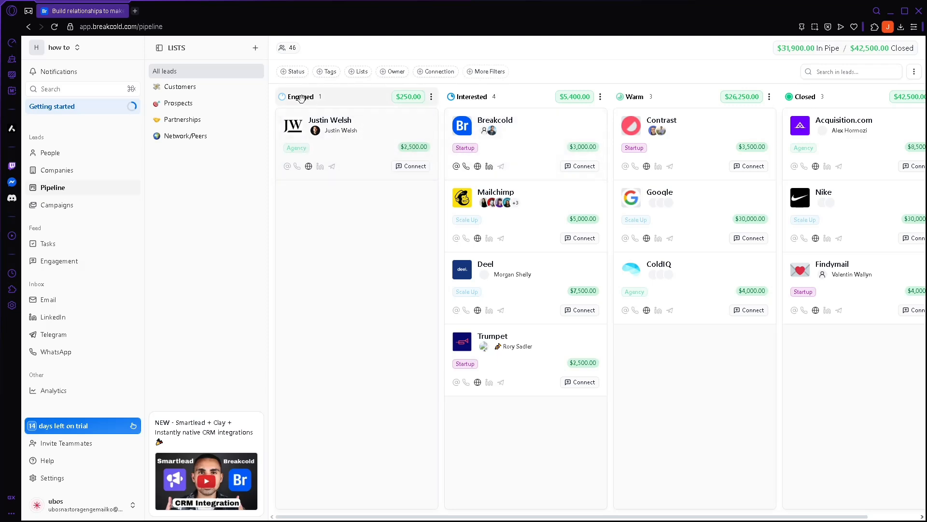
{"action": "left_click_drag", "start_coordinate": [285, 99], "coordinate": [420, 110]}
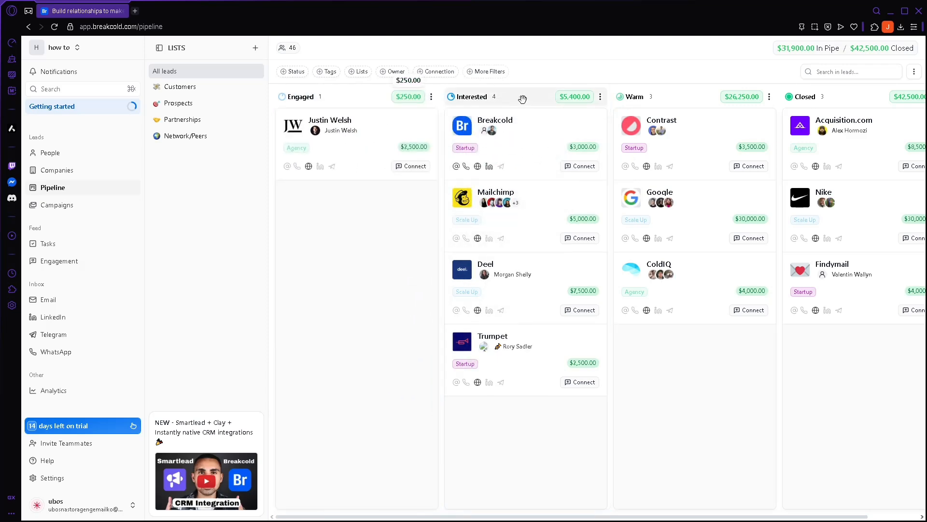
{"action": "left_click_drag", "start_coordinate": [526, 140], "coordinate": [496, 156]}
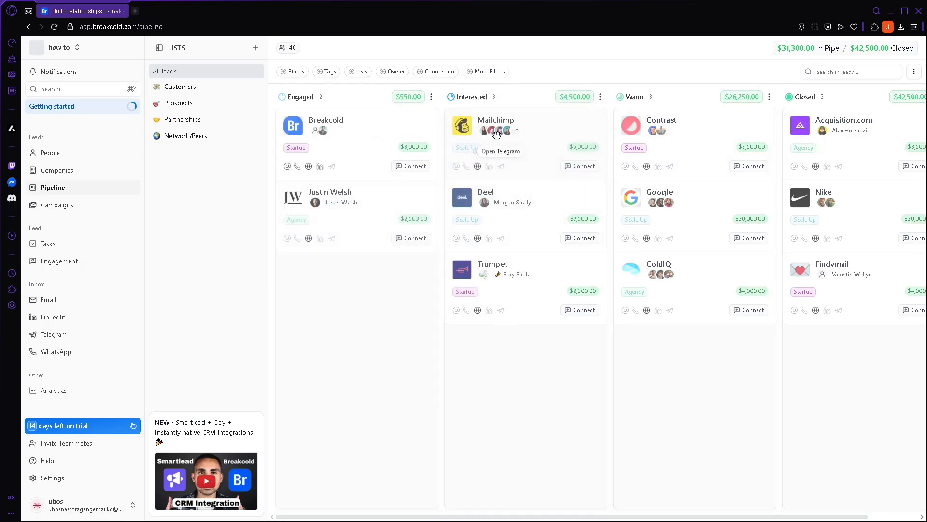
Step: Move the Agency-tagged lead card from Engaged to Interested, and return it to the Engaged stage
{"action": "left_click_drag", "start_coordinate": [366, 214], "coordinate": [518, 350]}
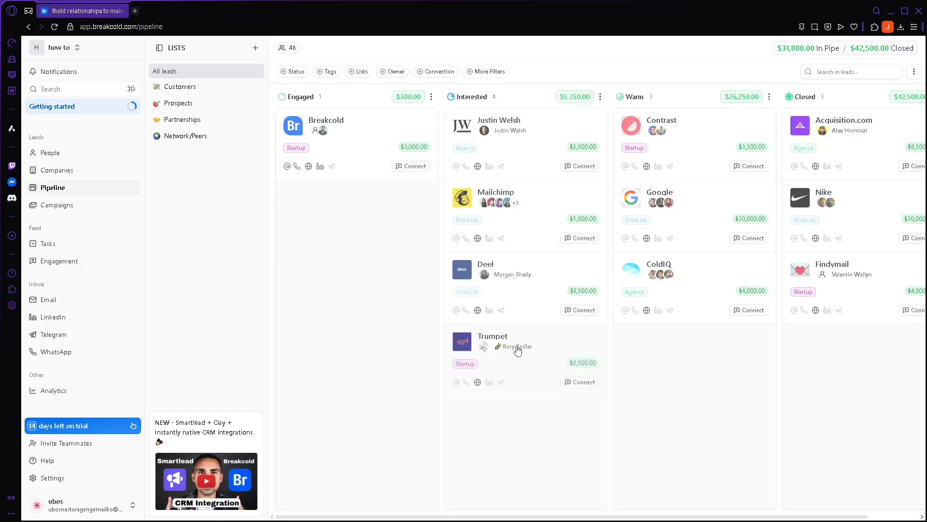
{"action": "left_click_drag", "start_coordinate": [487, 144], "coordinate": [367, 232]}
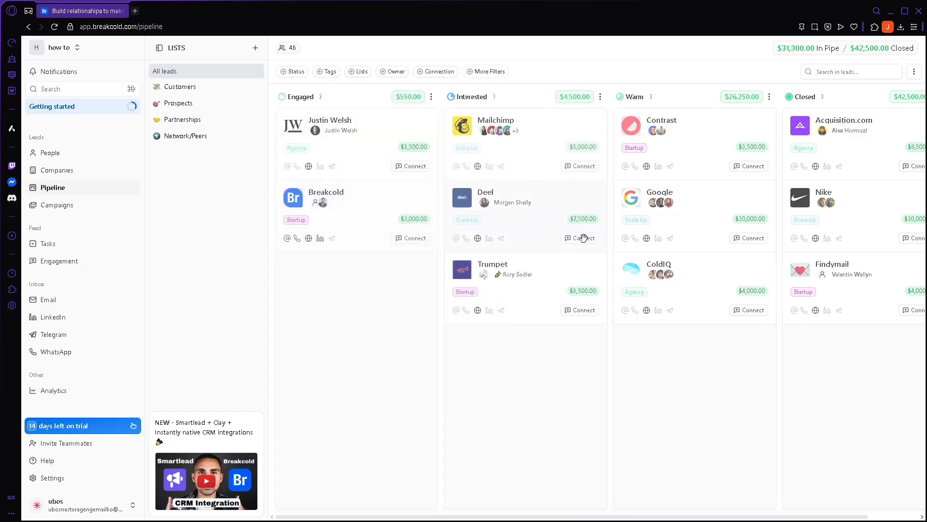
Step: Open the Campaigns overview and examine its bounce rate, open rate and reply rate metrics
{"action": "left_click", "coordinate": [67, 205]}
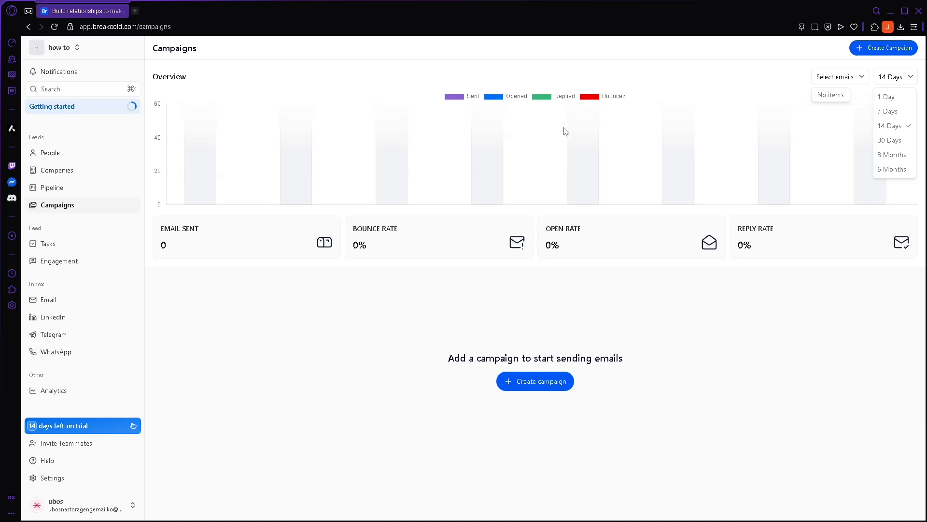
{"action": "left_click_drag", "start_coordinate": [381, 229], "coordinate": [401, 229]}
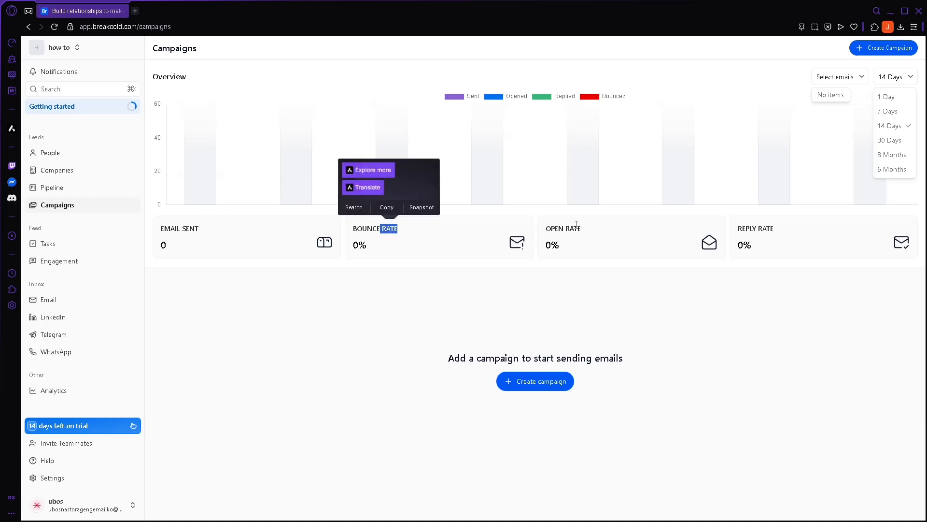
{"action": "left_click_drag", "start_coordinate": [551, 229], "coordinate": [585, 230]}
{"action": "left_click_drag", "start_coordinate": [738, 229], "coordinate": [777, 229]}
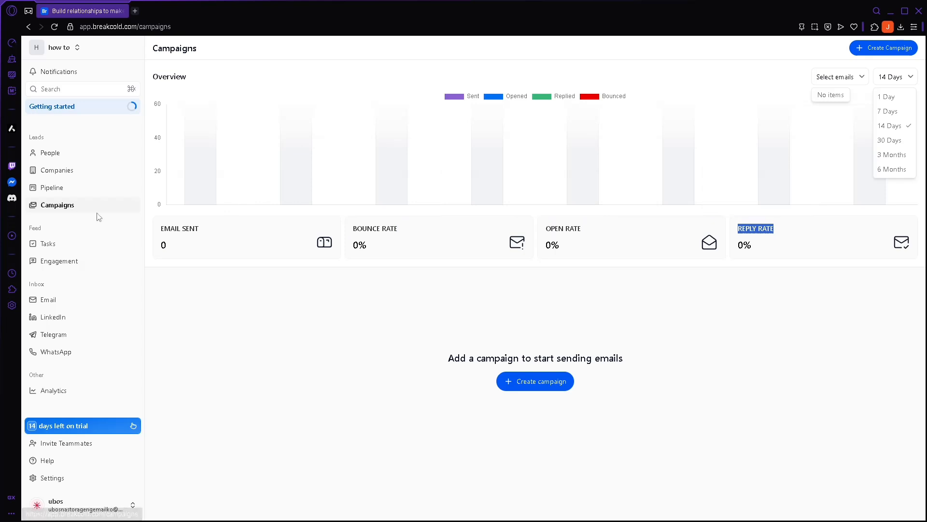